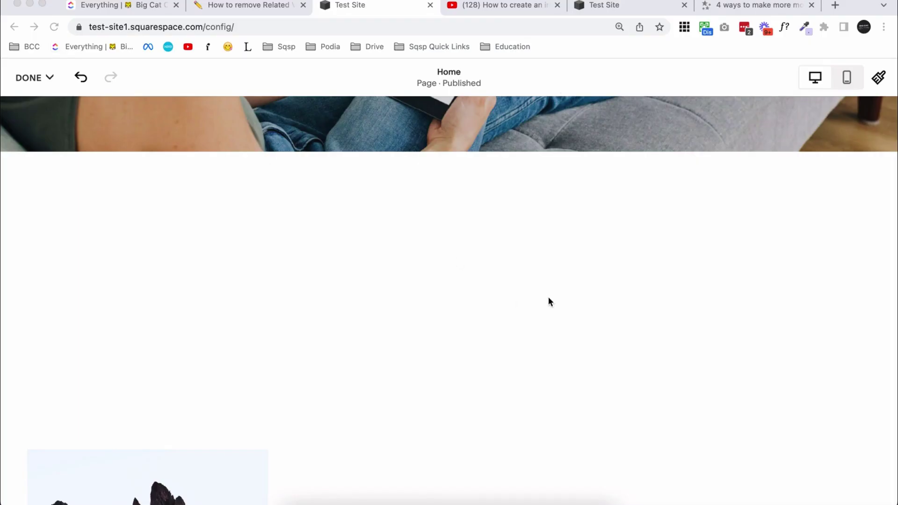
# Step: Scroll up to the 'Starts With You.' hero on the Home page in the editor
pyautogui.scroll(5, 548, 296)
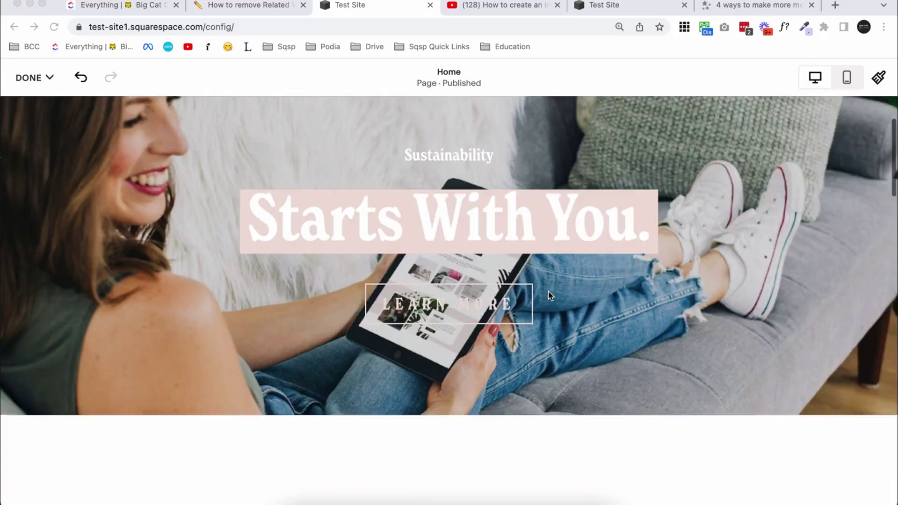
# Step: Add an Embed Block to the section below the hero, centre and widen it, and open its content settings
pyautogui.scroll(-5, 548, 291)
pyautogui.click(548, 295)
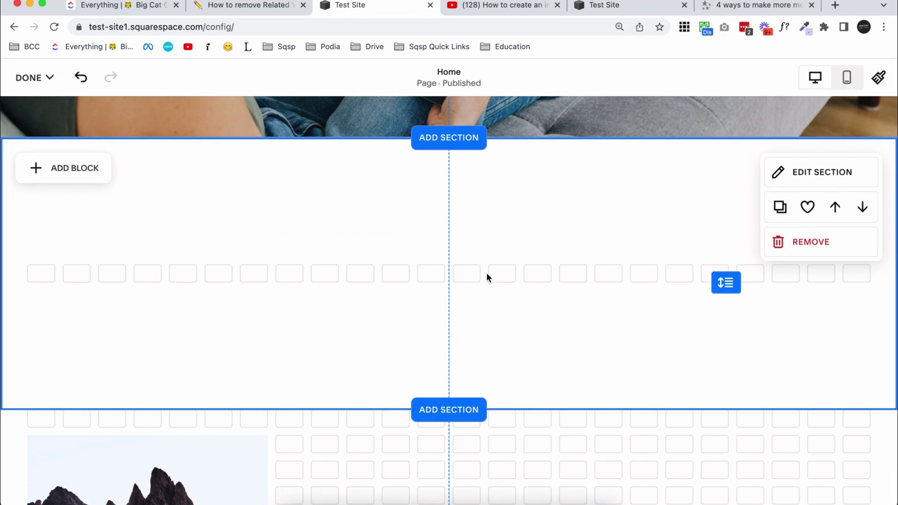
pyautogui.press('super+v')
pyautogui.moveTo(198, 244); pyautogui.dragTo(451, 239)
pyautogui.moveTo(450, 401); pyautogui.dragTo(433, 269)
pyautogui.moveTo(315, 240); pyautogui.dragTo(241, 240)
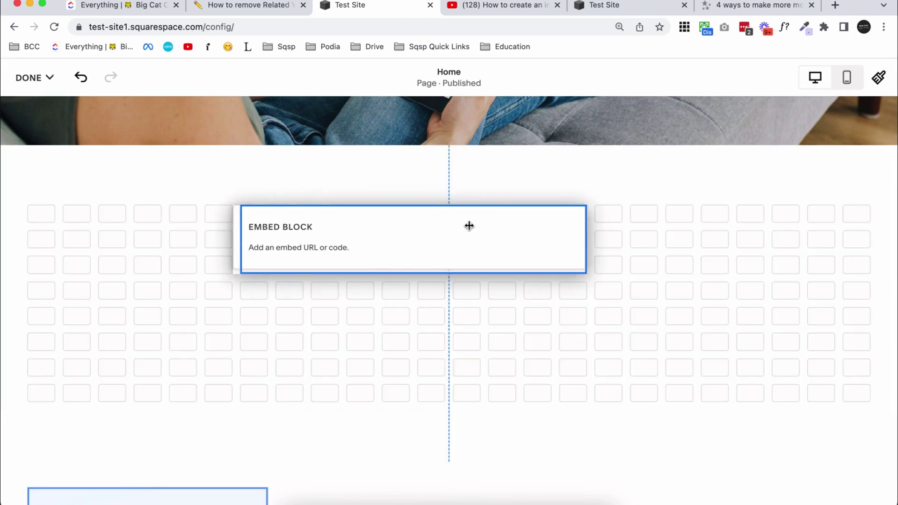
pyautogui.moveTo(587, 239); pyautogui.dragTo(659, 239)
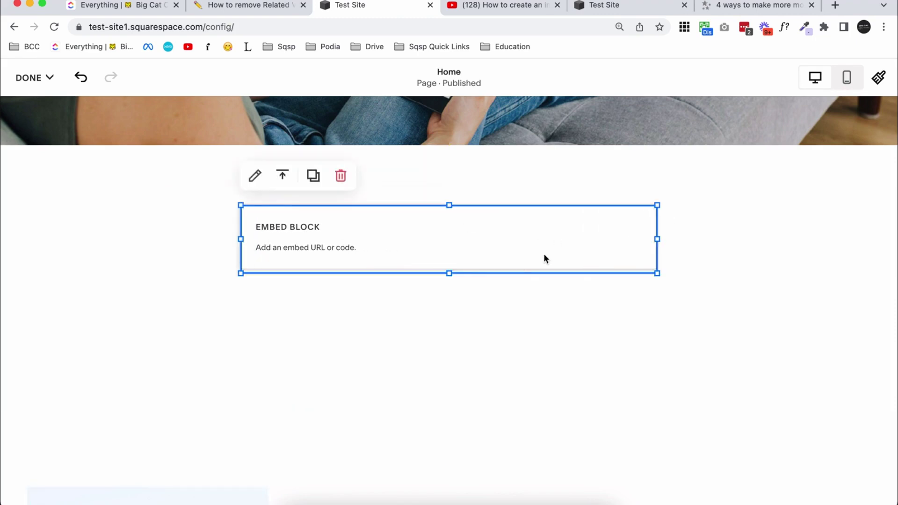
pyautogui.moveTo(448, 272)
pyautogui.mouseDown()
pyautogui.moveTo(445, 374)
pyautogui.moveTo(453, 262)
pyautogui.mouseUp()
pyautogui.click(255, 176)
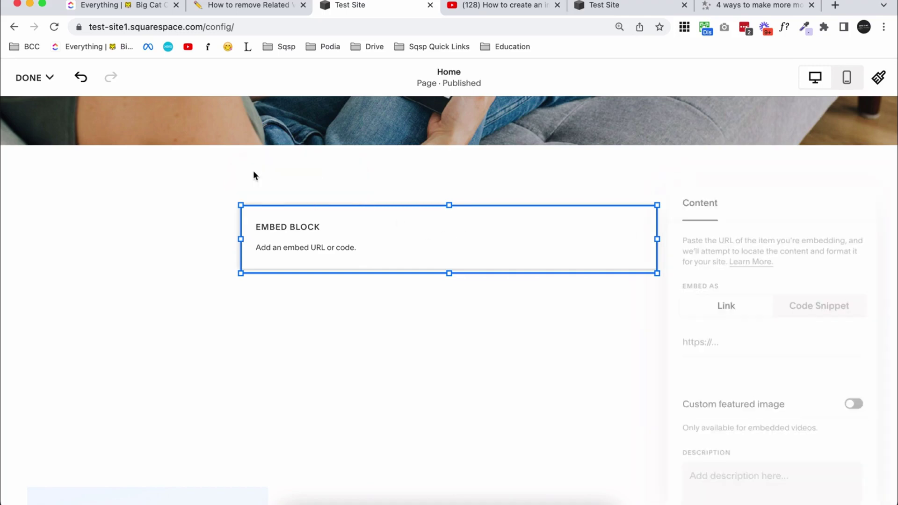
pyautogui.moveTo(803, 174); pyautogui.dragTo(750, 120)
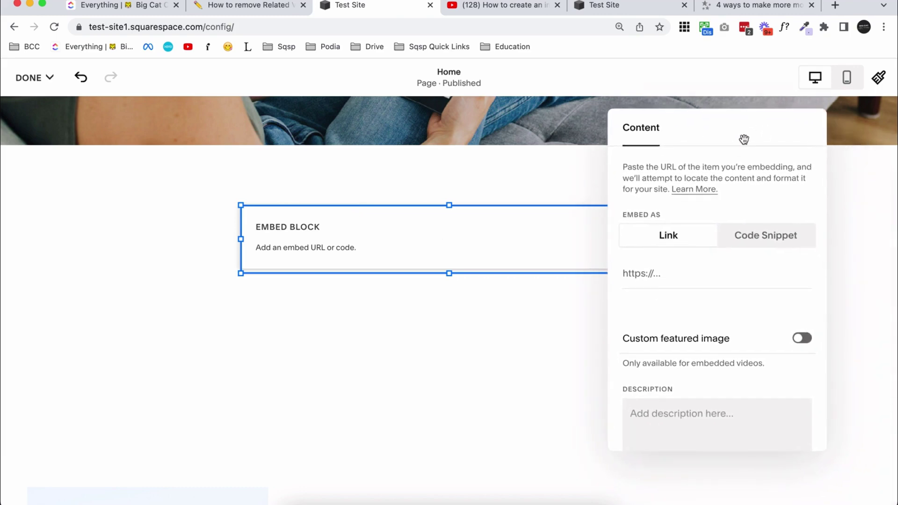
# Step: Paste the YouTube video's URL, copied from the YouTube tab, into the embed block's link field
pyautogui.click(656, 272)
pyautogui.click(481, 9)
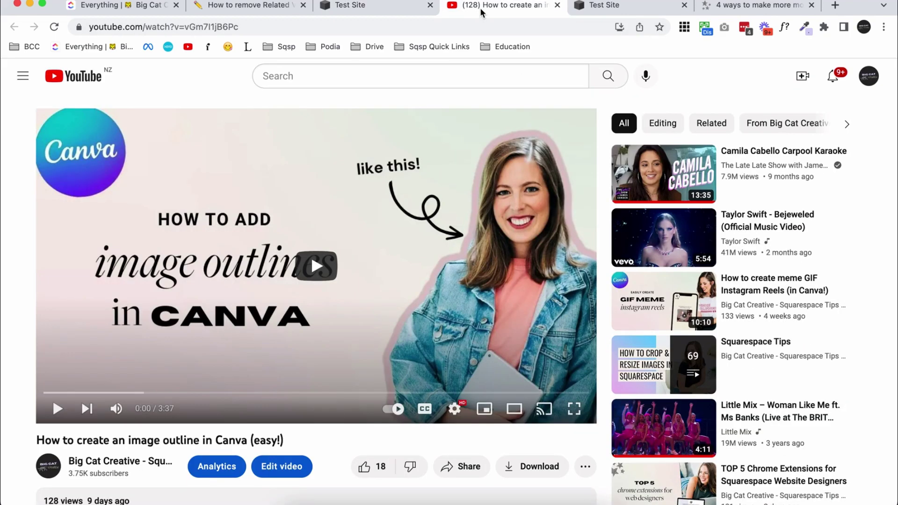
pyautogui.click(176, 26)
pyautogui.press('cmd+c')
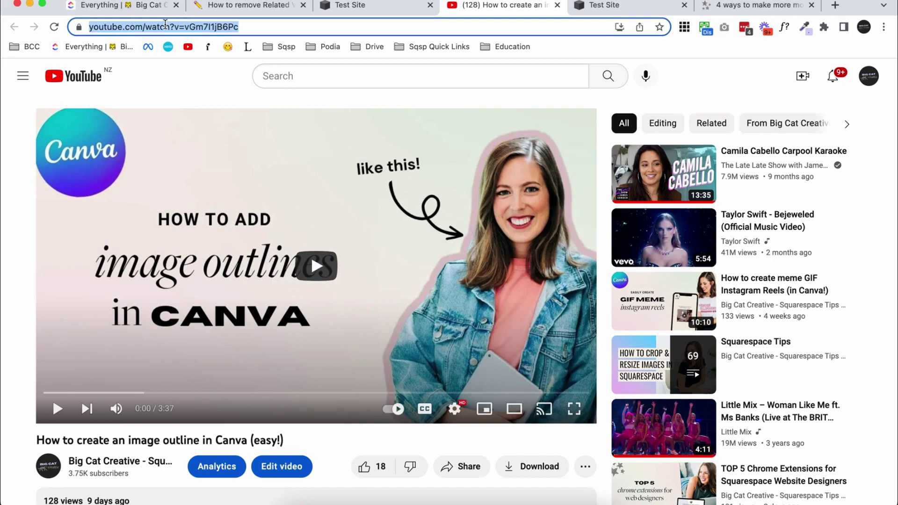
pyautogui.click(383, 9)
pyautogui.click(700, 268)
pyautogui.press('cmd+v')
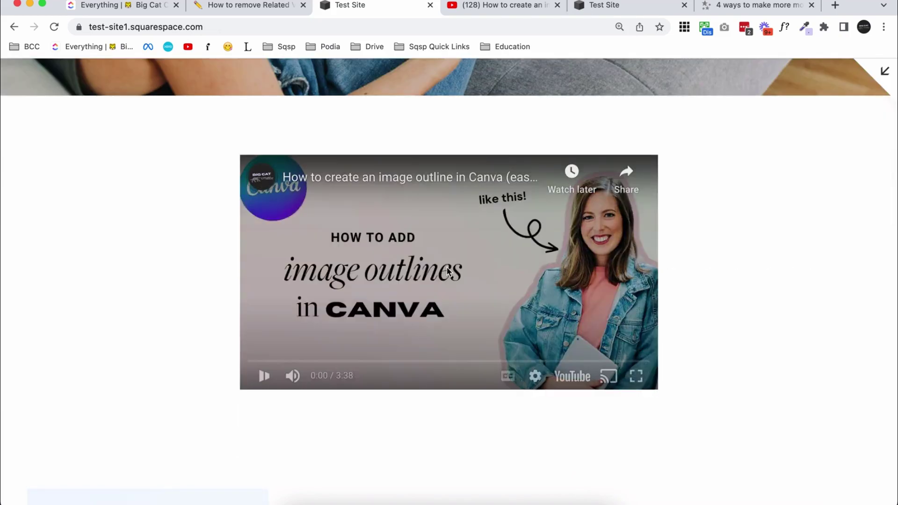
# Step: Preview the page and play the embedded Canva image-outline video
pyautogui.click(449, 271)
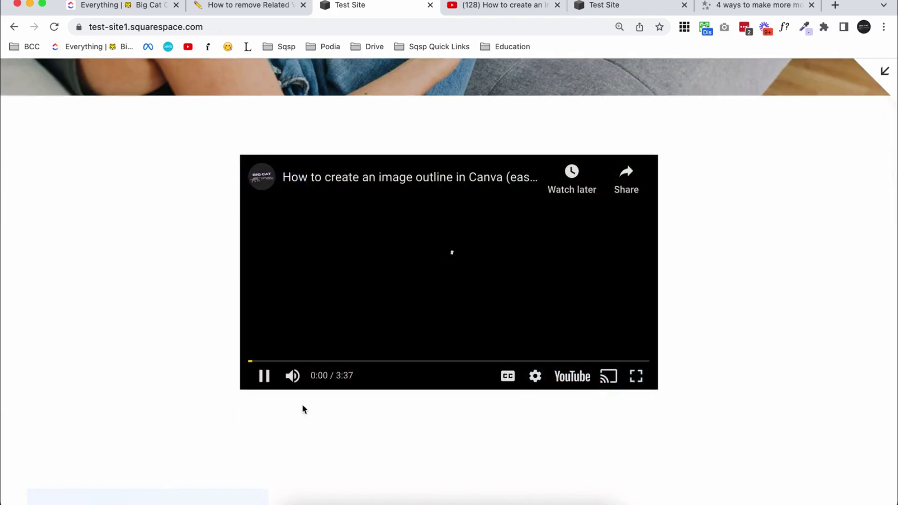
# Step: Pause the video and skip to near its end to show the More videos suggestions
pyautogui.click(263, 377)
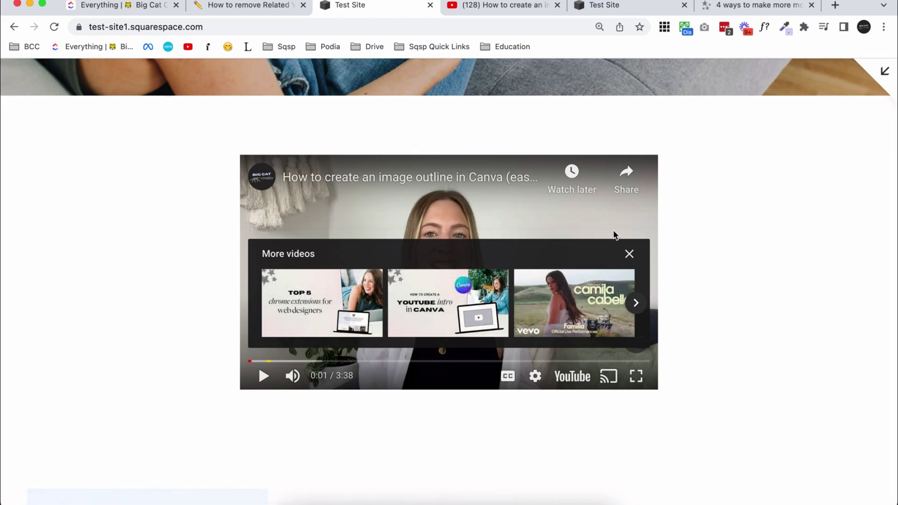
pyautogui.click(640, 364)
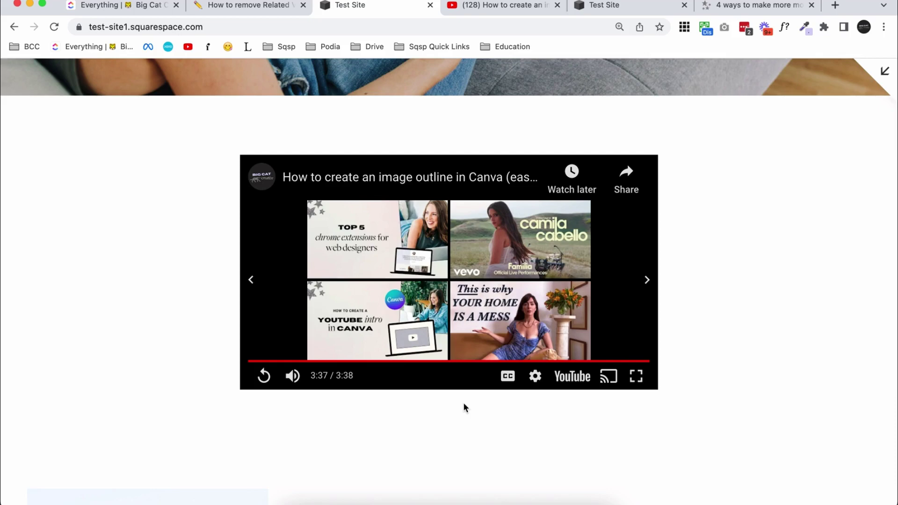
# Step: Exit the preview and copy the video's iframe code from YouTube's Share > Embed
pyautogui.press('Escape')
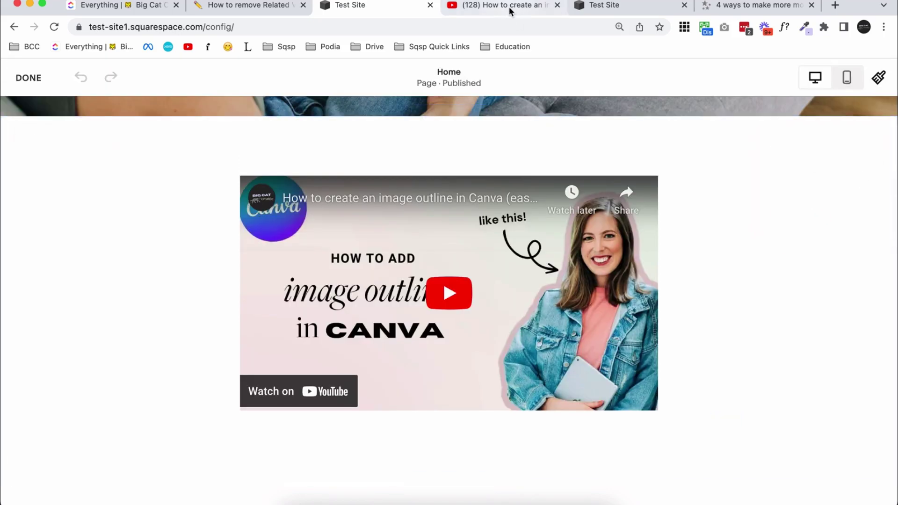
pyautogui.click(503, 5)
pyautogui.click(187, 26)
pyautogui.scroll(-3, 453, 336)
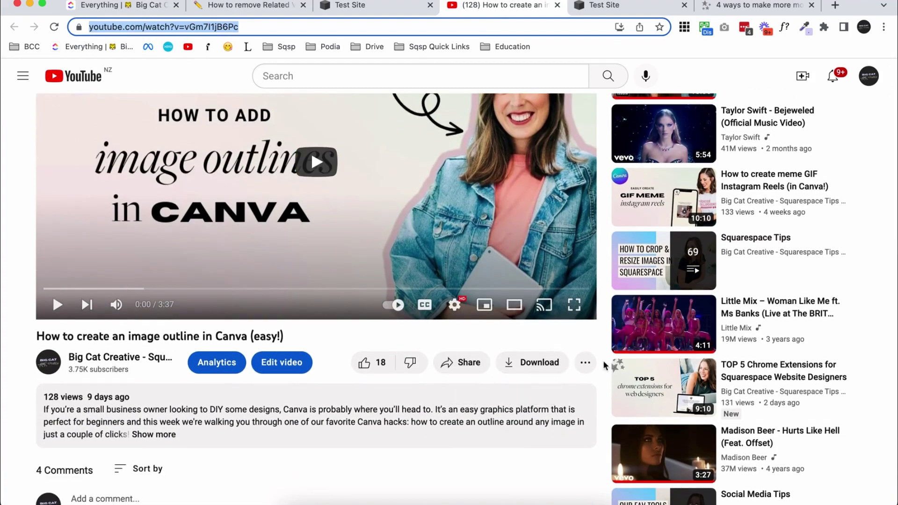
pyautogui.click(468, 369)
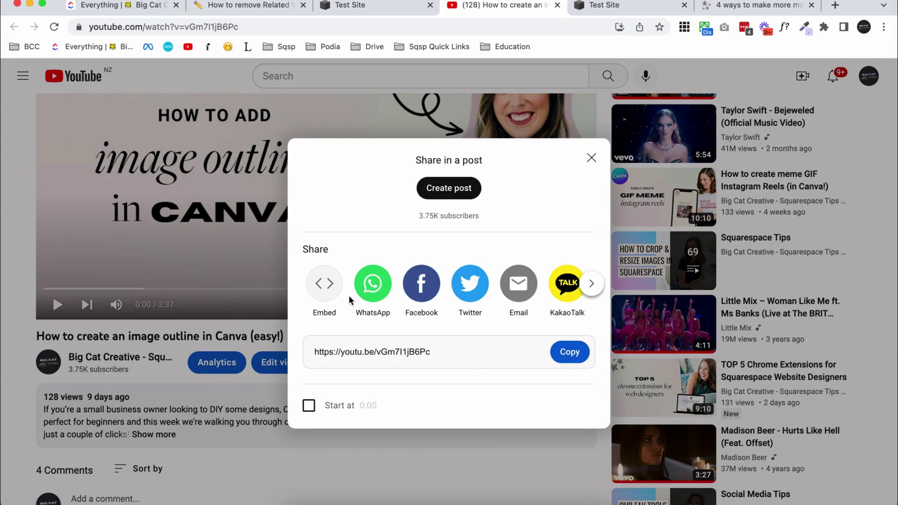
pyautogui.click(326, 289)
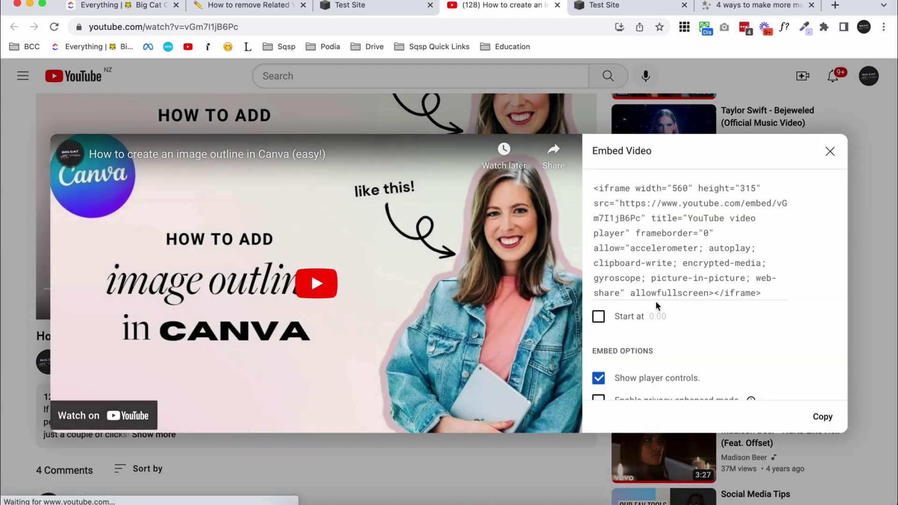
pyautogui.scroll(-2, 679, 260)
pyautogui.scroll(2, 678, 253)
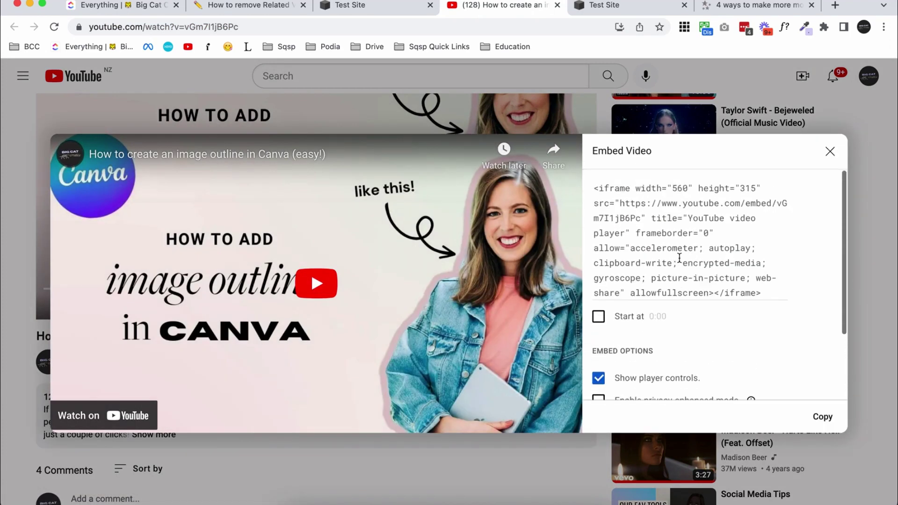
pyautogui.click(680, 240)
pyautogui.hotkey('ctrl', 'c')
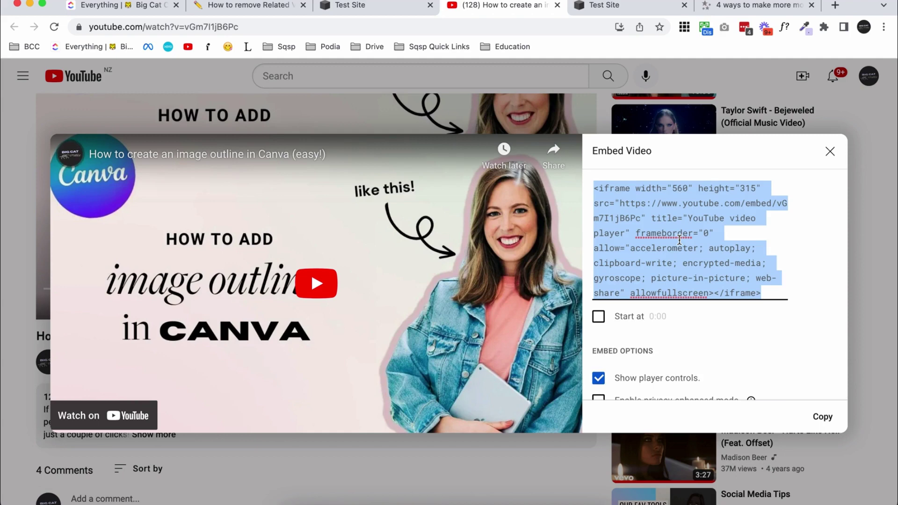
pyautogui.click(383, 9)
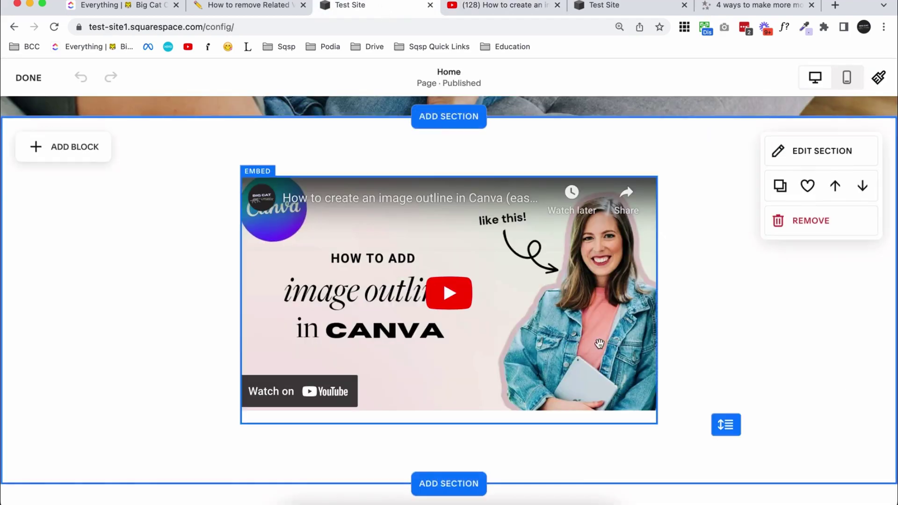
# Step: Delete the video link from the embed block and switch it to Code Snippet
pyautogui.doubleClick(577, 225)
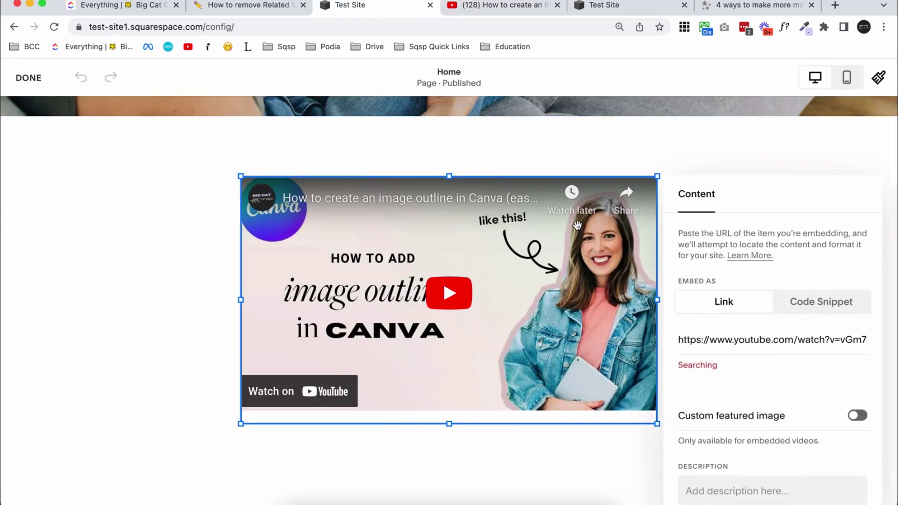
pyautogui.tripleClick(764, 341)
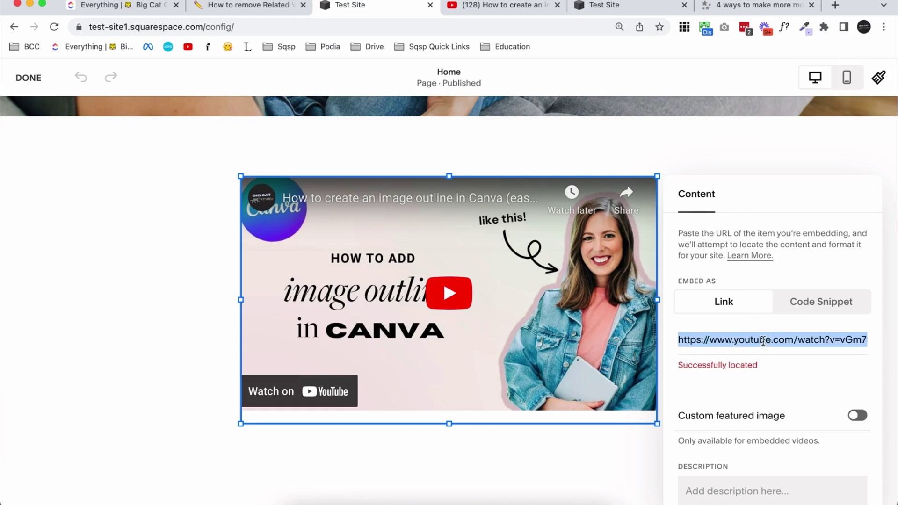
pyautogui.press('BackSpace')
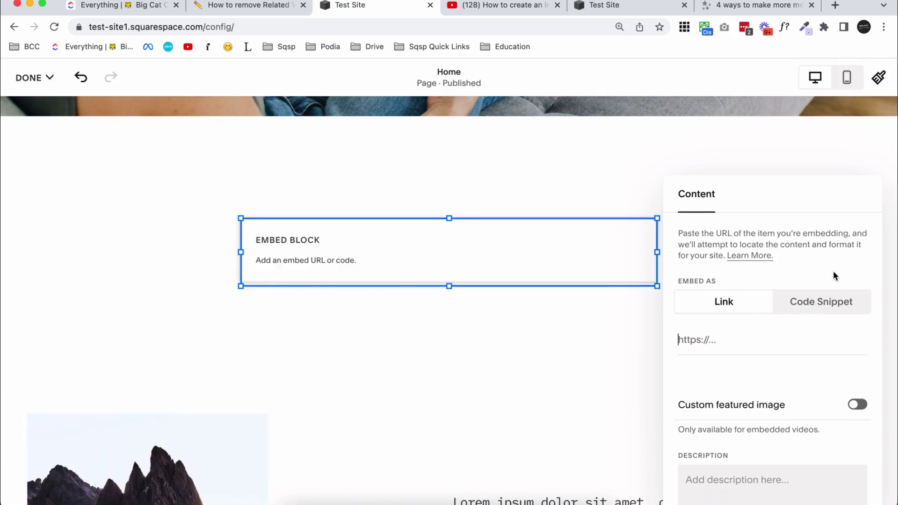
pyautogui.click(825, 309)
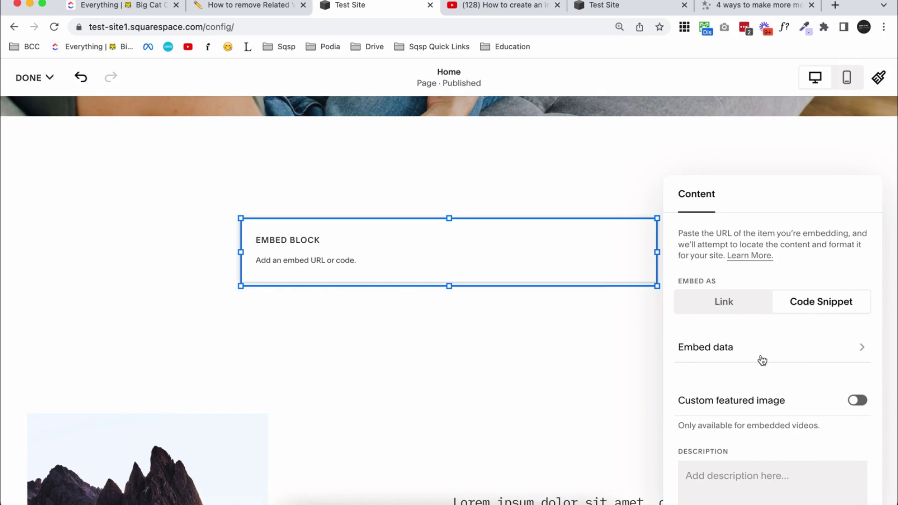
# Step: Paste the YouTube iframe code into the embed data box and check its src address
pyautogui.click(722, 353)
pyautogui.click(769, 246)
pyautogui.hotkey('ctrl', 'v')
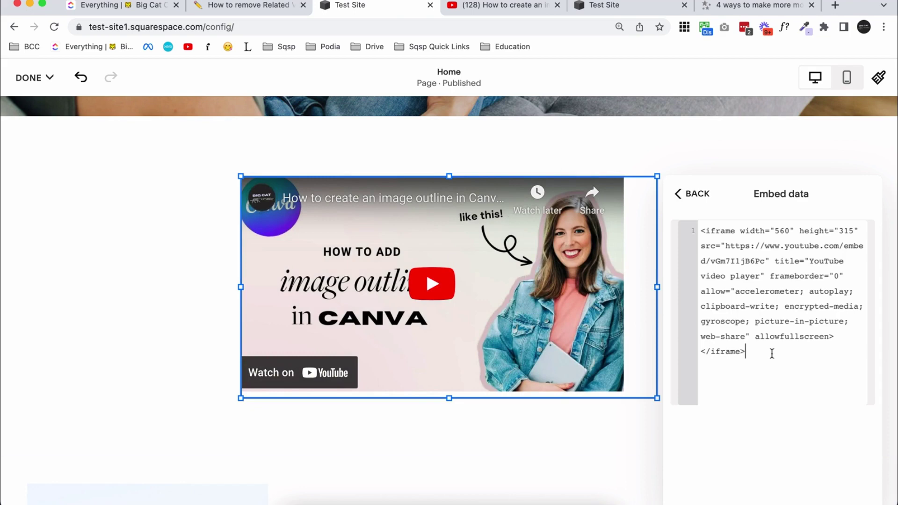
pyautogui.scroll(-1, 771, 354)
pyautogui.scroll(1, 772, 354)
pyautogui.moveTo(765, 262); pyautogui.dragTo(727, 248)
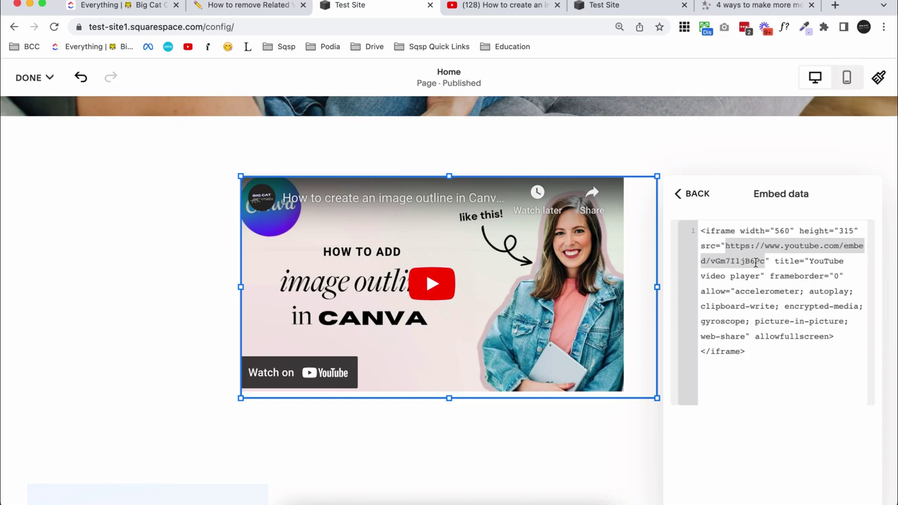
pyautogui.click(722, 245)
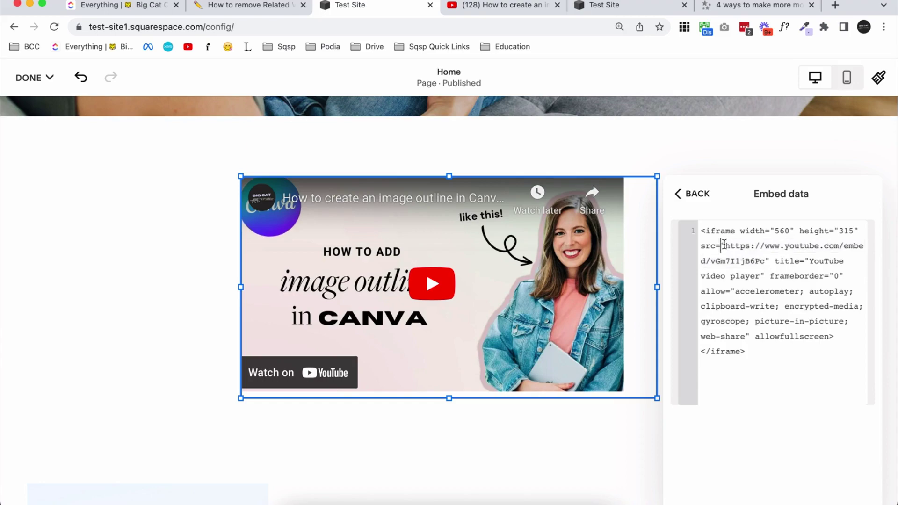
# Step: Insert ?rel=0 right after the video ID in the iframe src URL
pyautogui.click(766, 261)
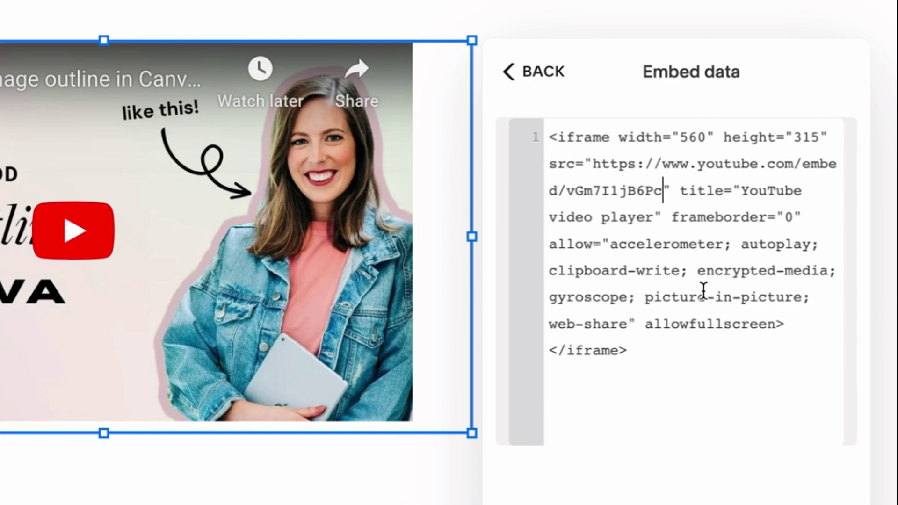
pyautogui.doubleClick(668, 192)
pyautogui.click(667, 192)
pyautogui.write('?rel')
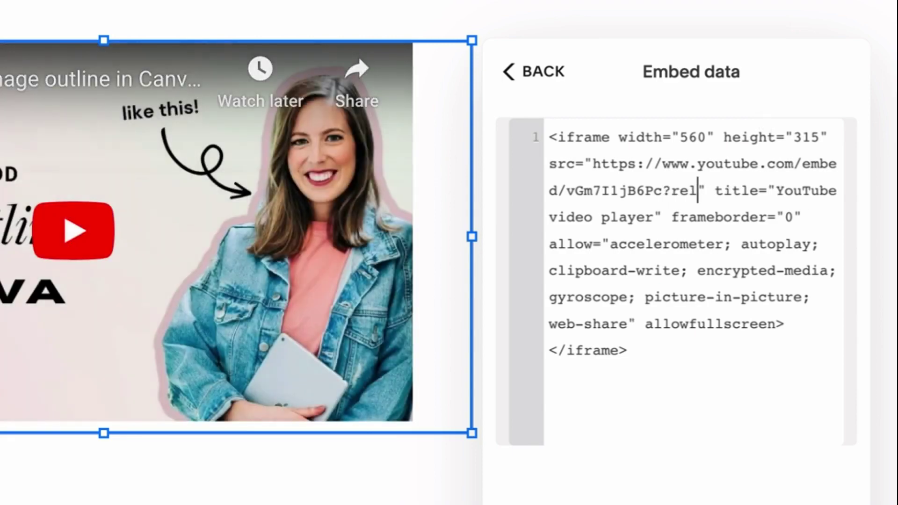
pyautogui.write('=0')
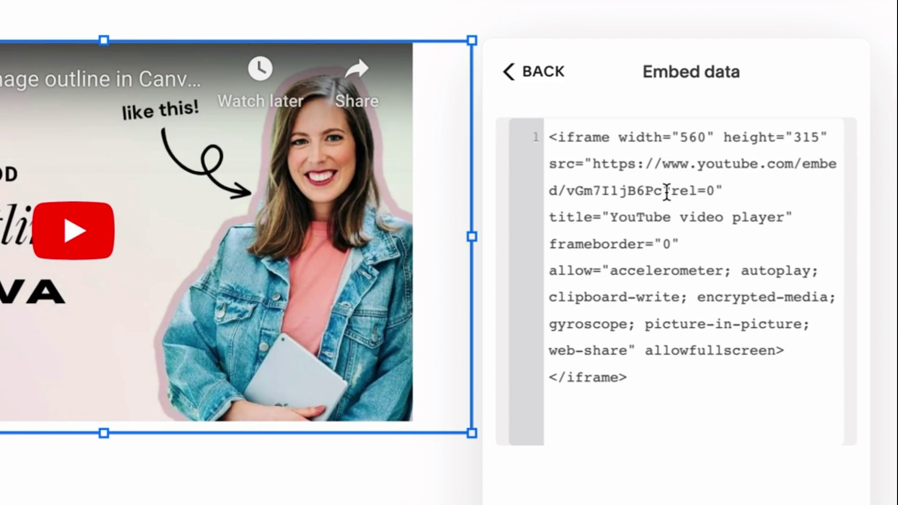
pyautogui.moveTo(664, 191); pyautogui.dragTo(716, 190)
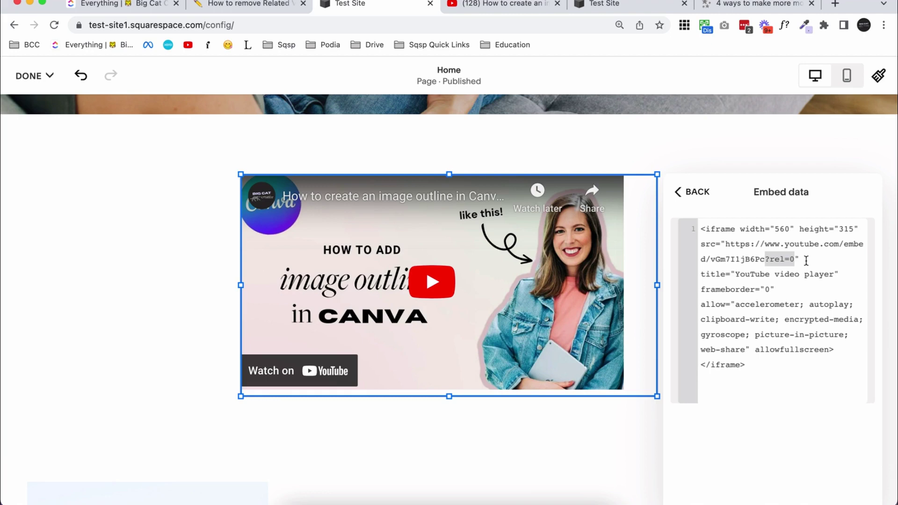
pyautogui.click(806, 260)
# Step: Close the embed panel and save the Home page edits via DONE > Save
pyautogui.click(75, 216)
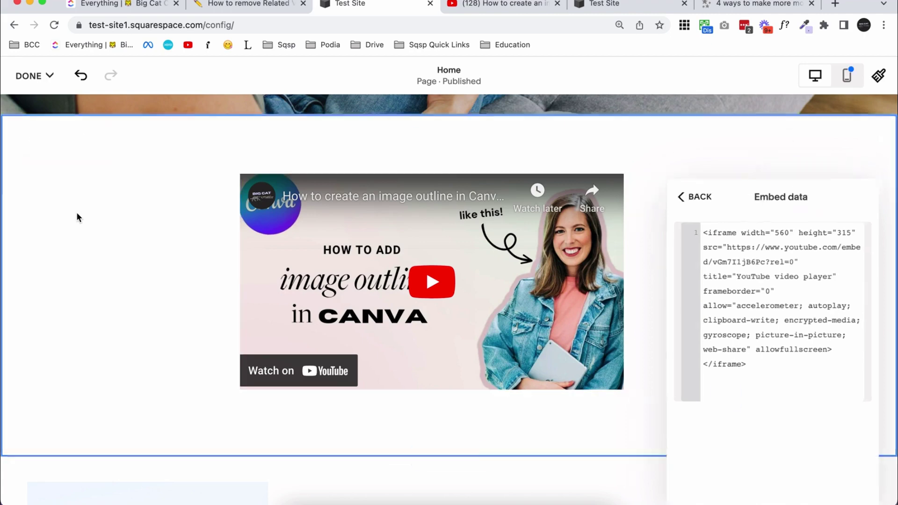
pyautogui.click(32, 75)
pyautogui.click(41, 117)
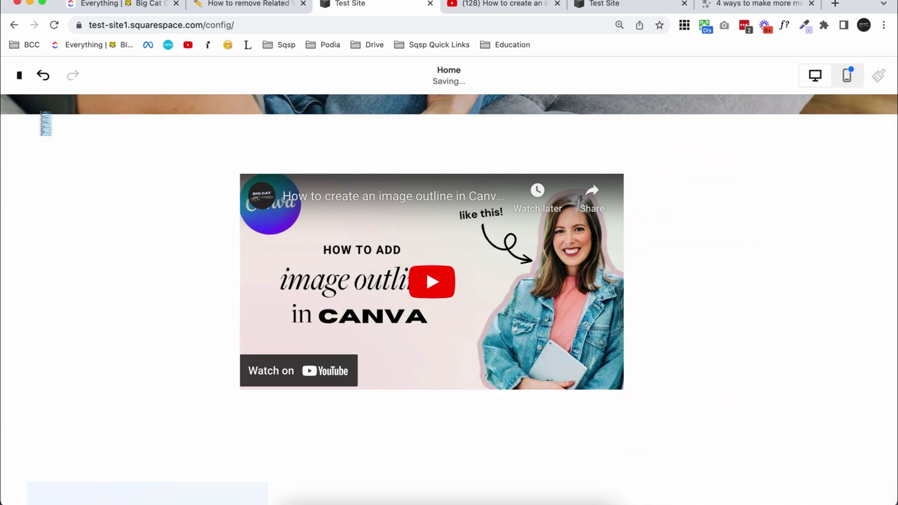
# Step: Play the embedded video and page through its More videos suggestions
pyautogui.click(264, 360)
pyautogui.click(265, 361)
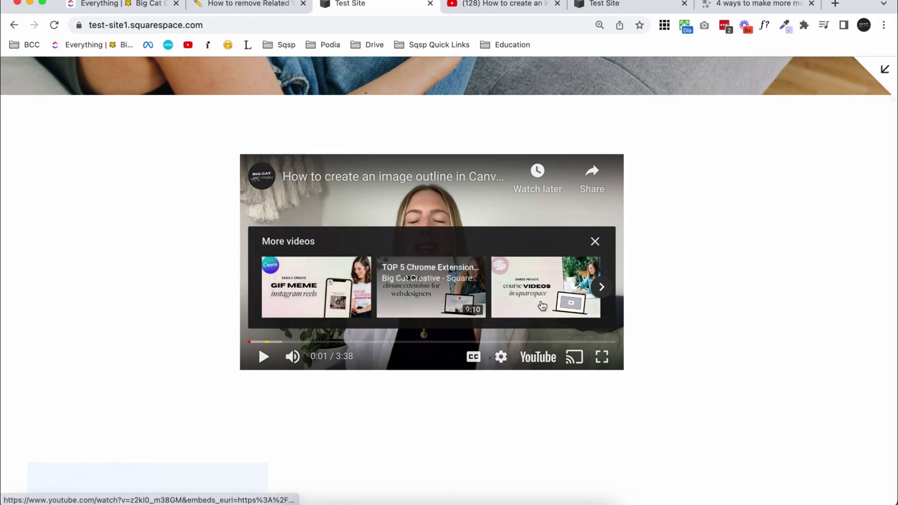
pyautogui.click(602, 288)
pyautogui.click(601, 287)
pyautogui.click(601, 287)
pyautogui.click(601, 287)
pyautogui.click(601, 287)
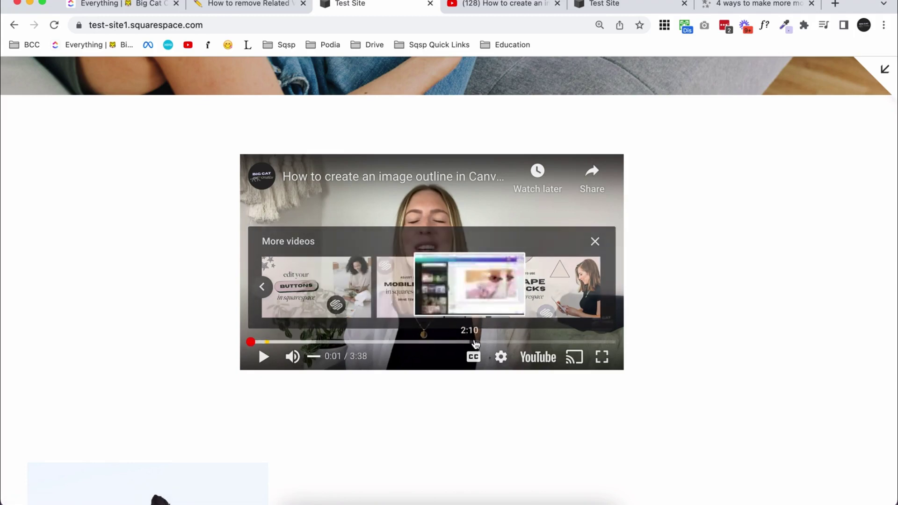
# Step: Seek to the video's last seconds and browse the end-screen suggested videos
pyautogui.click(608, 342)
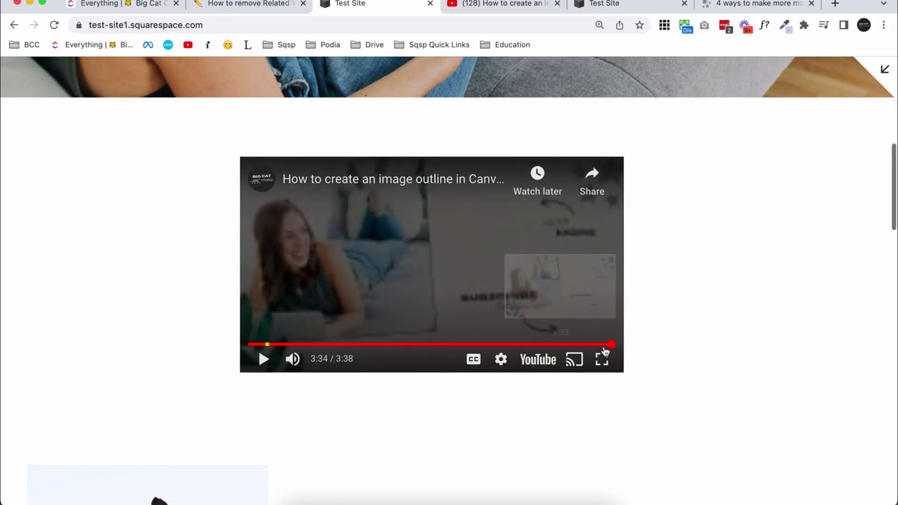
pyautogui.click(264, 357)
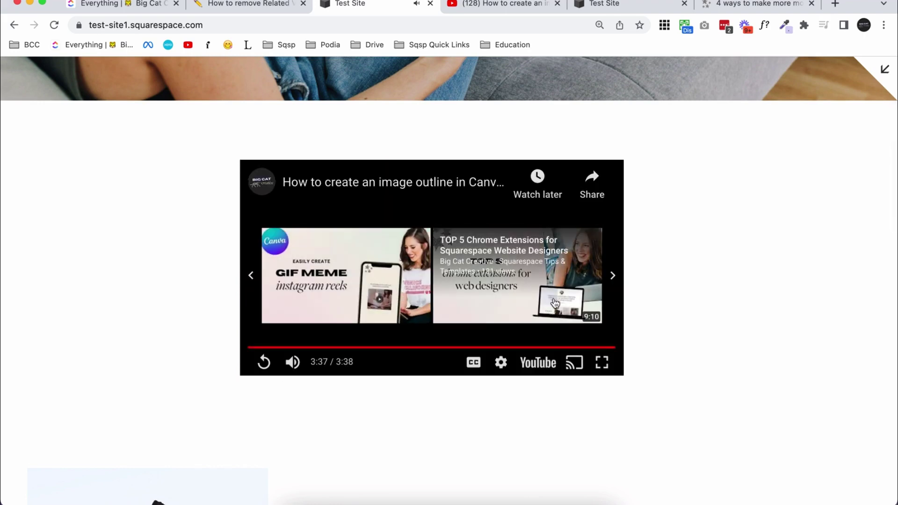
pyautogui.click(613, 276)
pyautogui.click(614, 277)
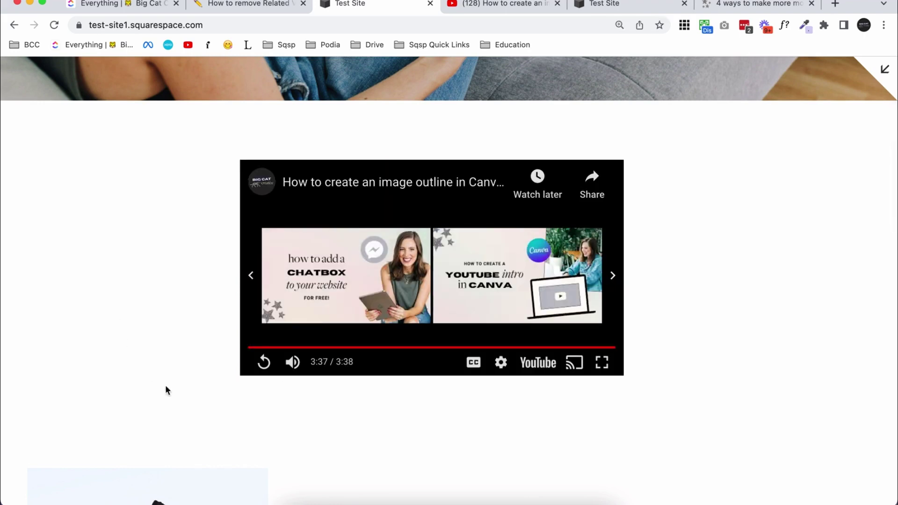
pyautogui.scroll(-1, 197, 397)
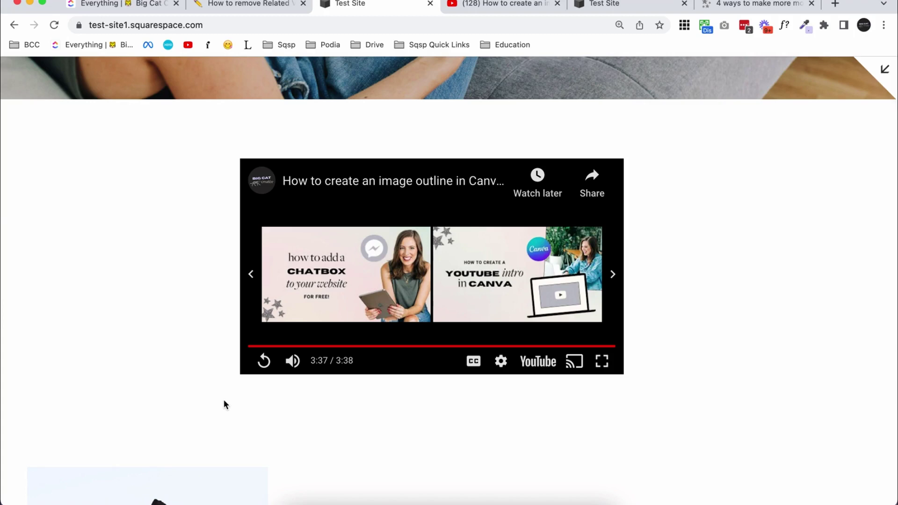
# Step: Shrink the browser window and return to the site dashboard
pyautogui.moveTo(4, 208); pyautogui.dragTo(373, 208)
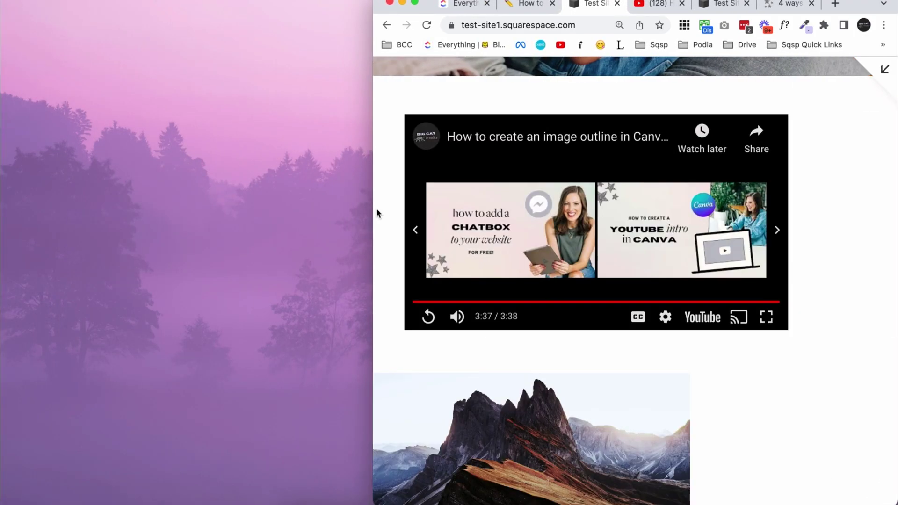
pyautogui.moveTo(378, 243); pyautogui.dragTo(1, 262)
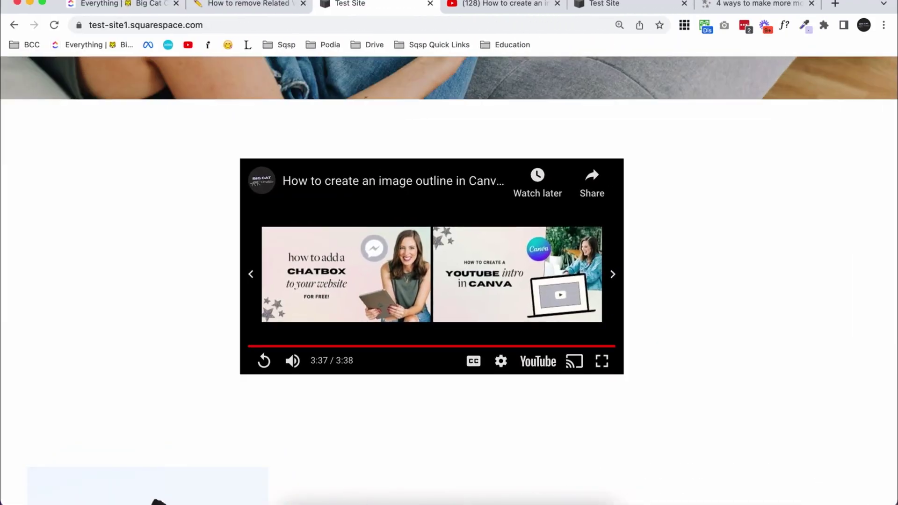
pyautogui.press('Escape')
# Step: Check the Home page in Mobile View and Desktop View, then click EDIT
pyautogui.click(838, 88)
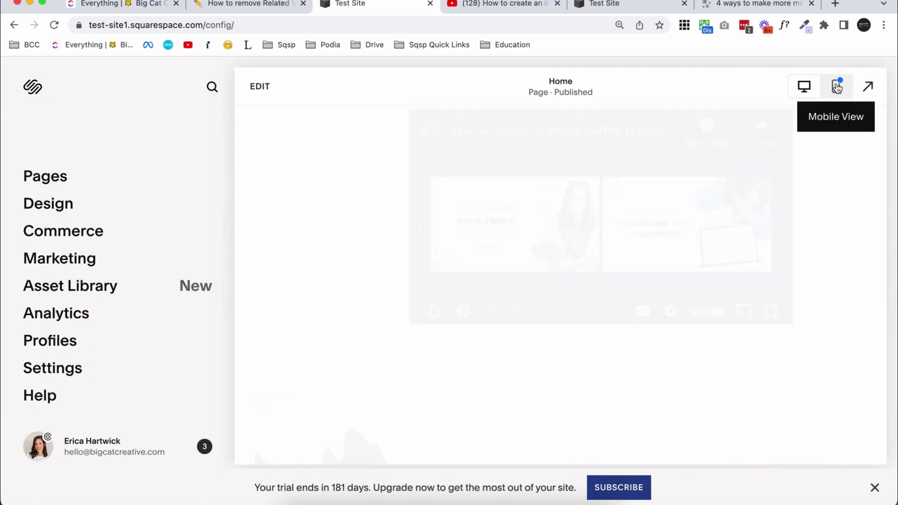
pyautogui.scroll(2, 608, 214)
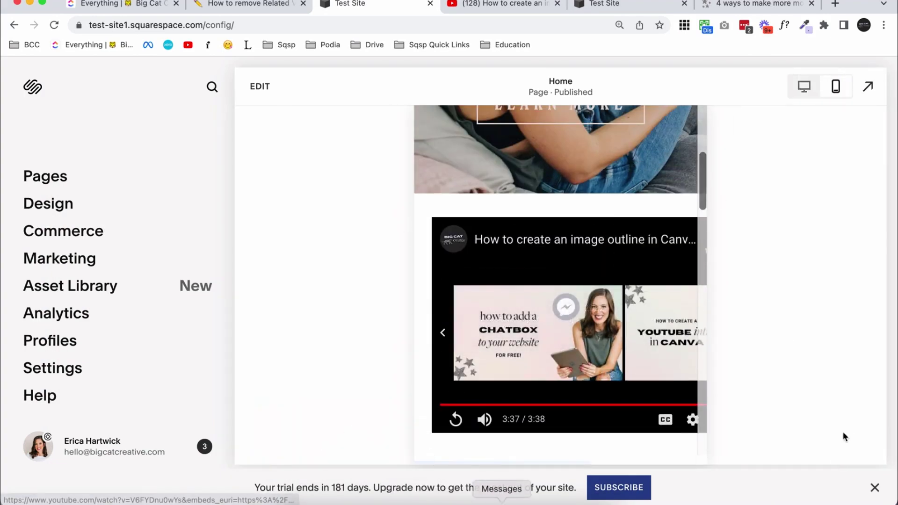
pyautogui.click(805, 89)
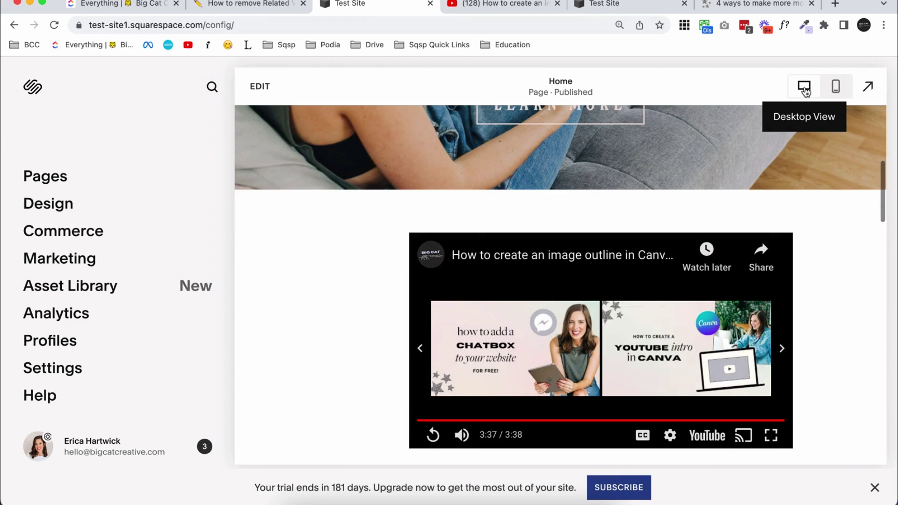
pyautogui.scroll(-3, 844, 175)
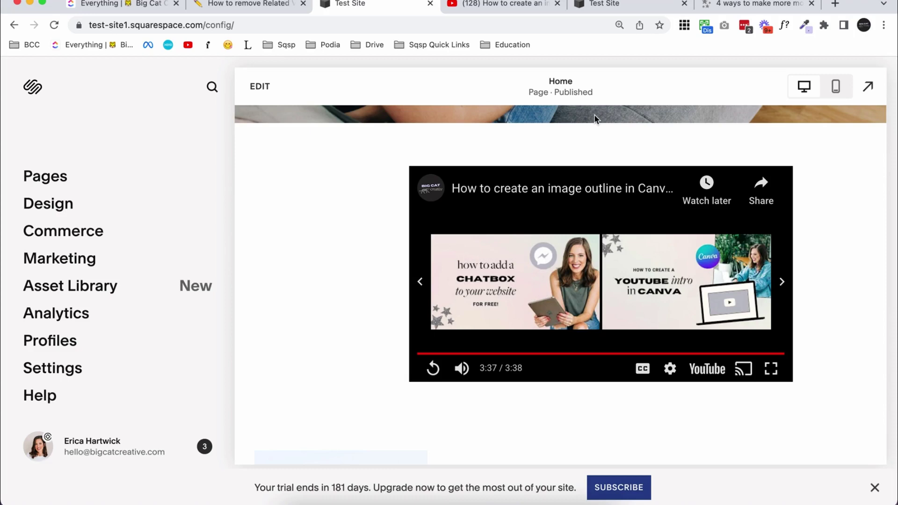
pyautogui.click(260, 86)
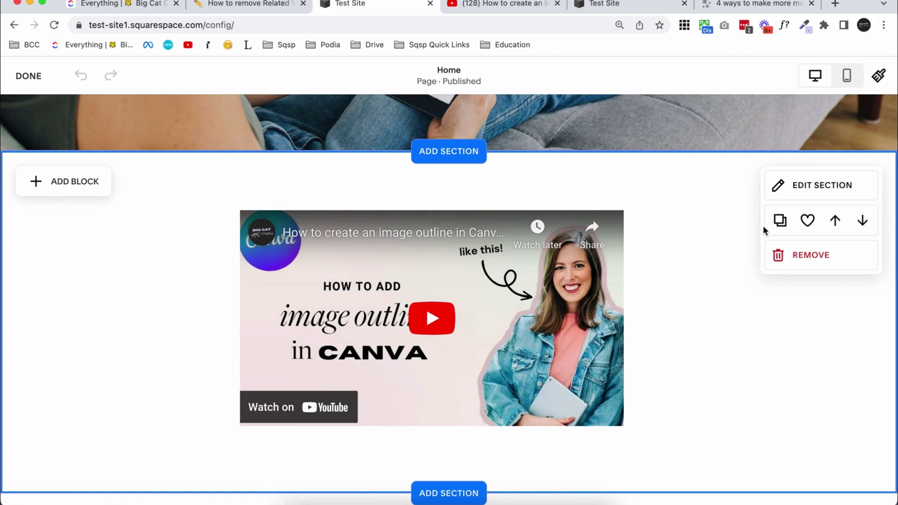
# Step: Enable Custom featured image on the YouTube embed and set the library photo of earrings and orange bag (jess-harper-sunday…jpg) as the cover
pyautogui.doubleClick(629, 246)
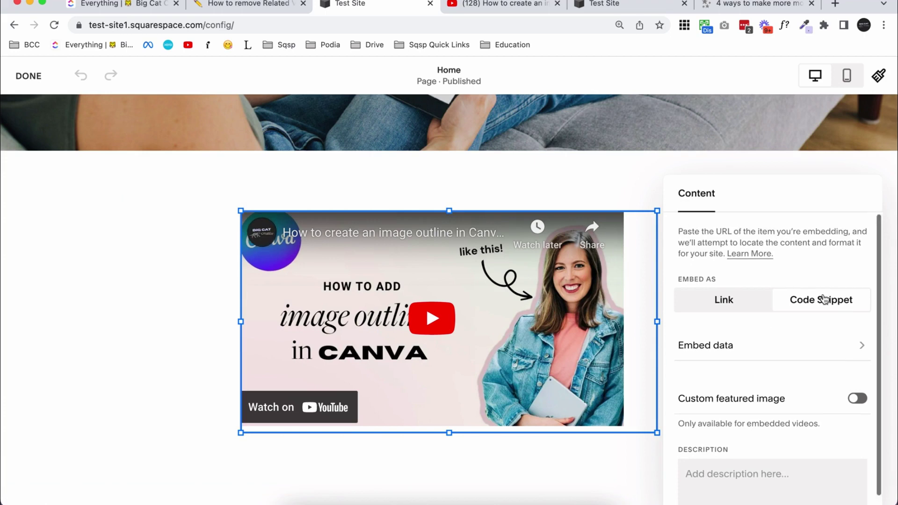
pyautogui.scroll(-1, 697, 376)
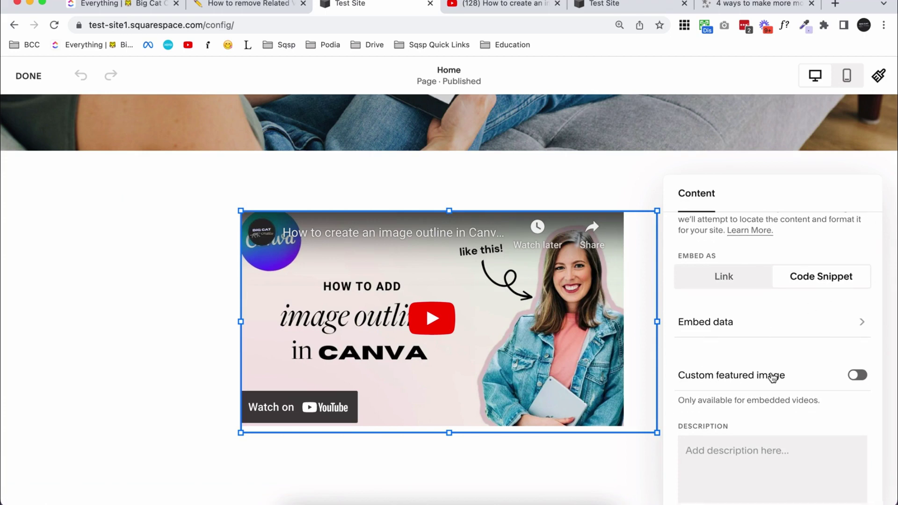
pyautogui.click(855, 375)
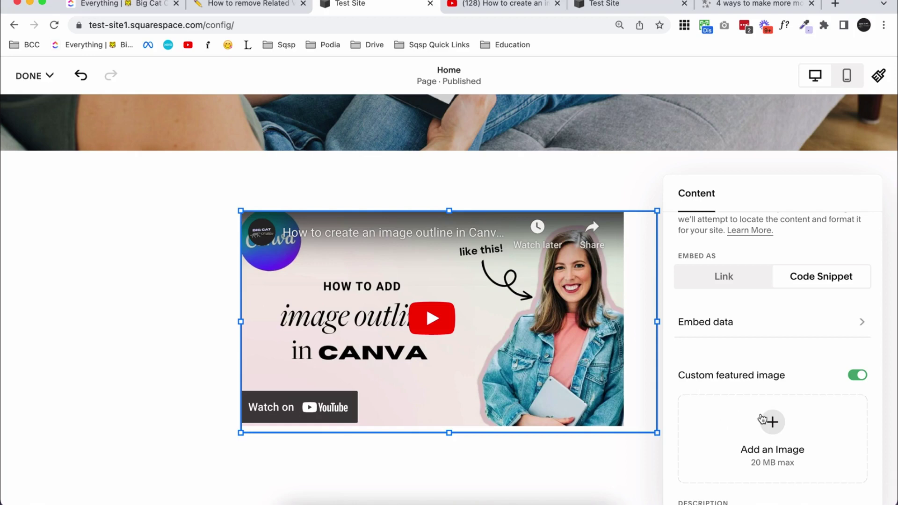
pyautogui.scroll(-2, 761, 419)
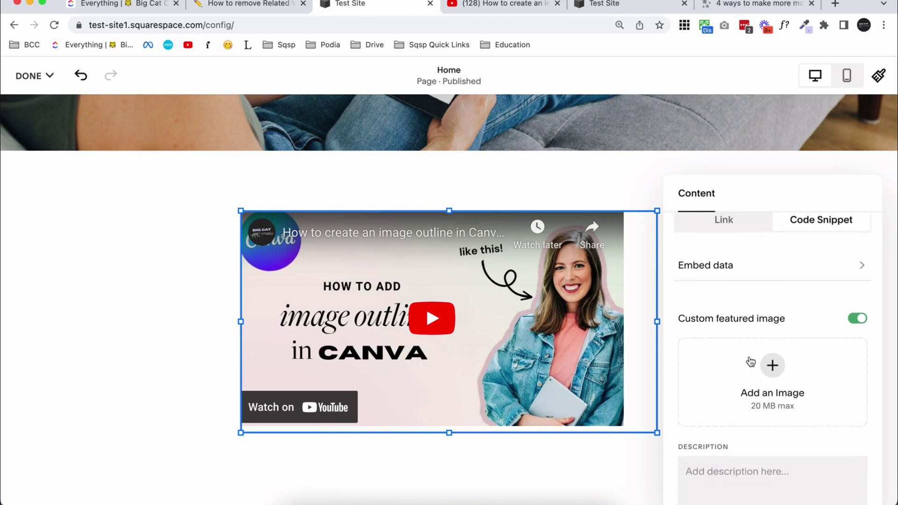
pyautogui.click(772, 370)
pyautogui.click(763, 430)
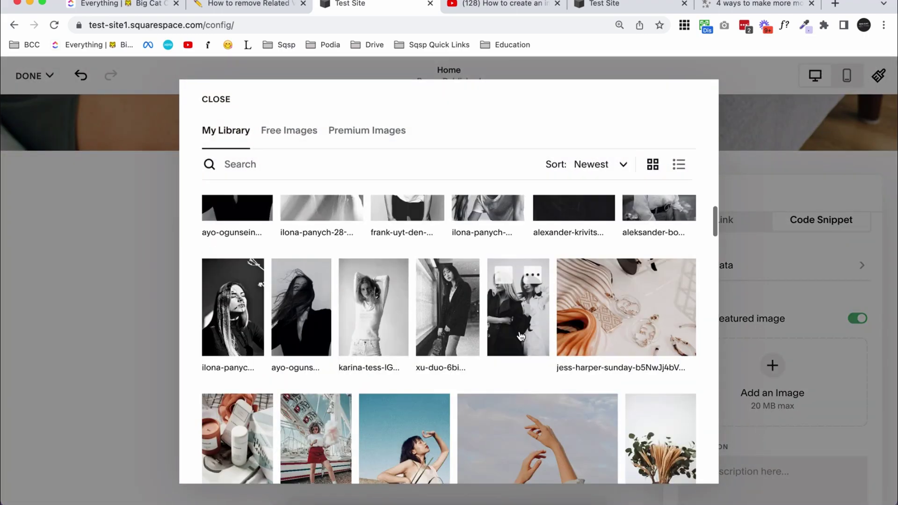
pyautogui.click(635, 305)
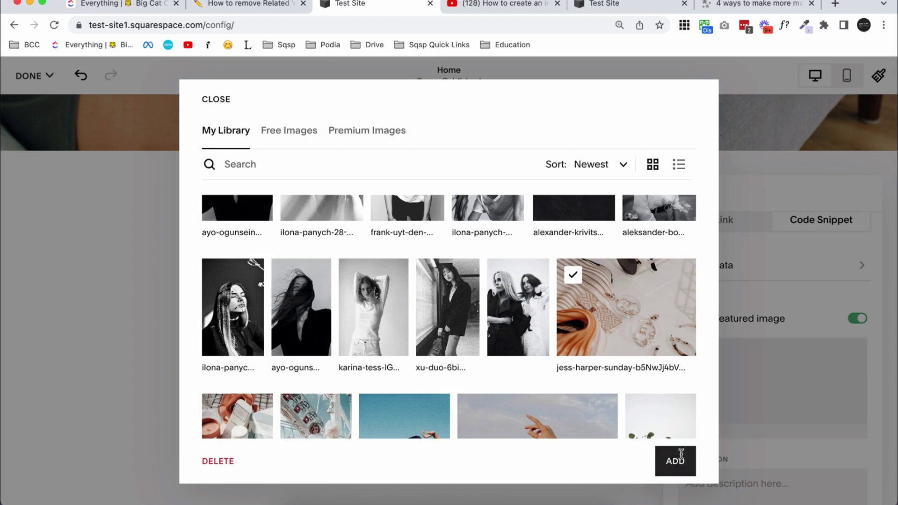
pyautogui.click(680, 460)
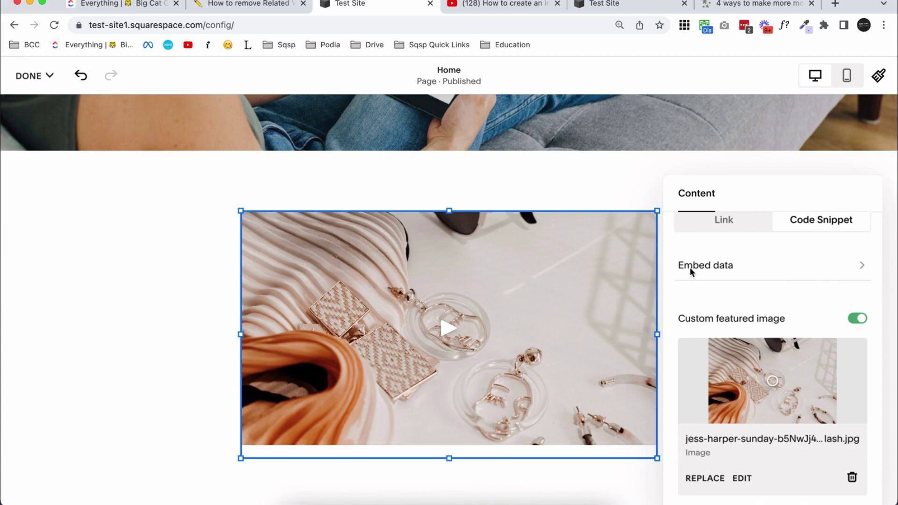
pyautogui.press('Escape')
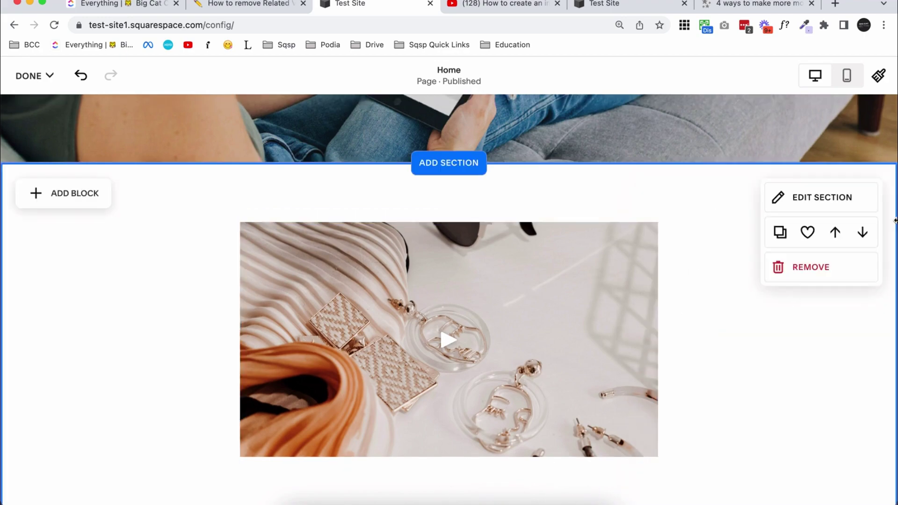
pyautogui.moveTo(2, 261)
pyautogui.mouseDown()
pyautogui.moveTo(235, 258)
pyautogui.moveTo(1, 257)
pyautogui.mouseUp()
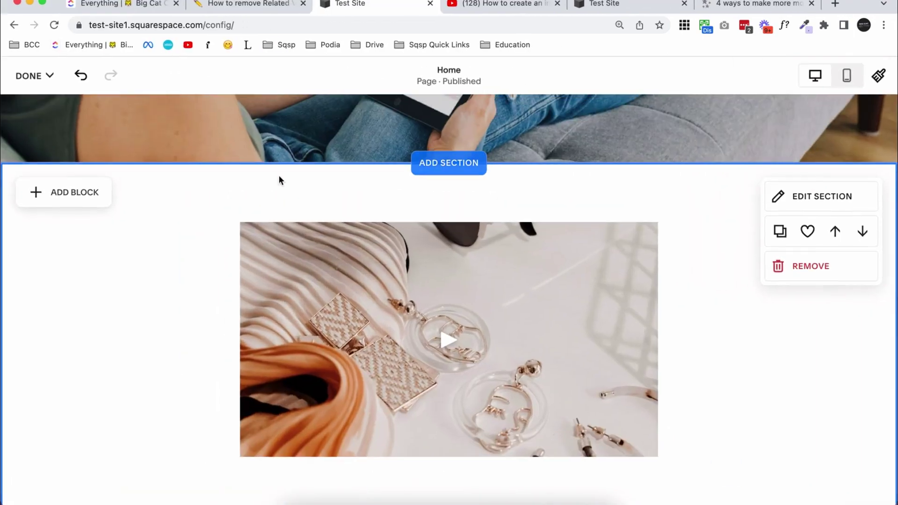
pyautogui.click(848, 76)
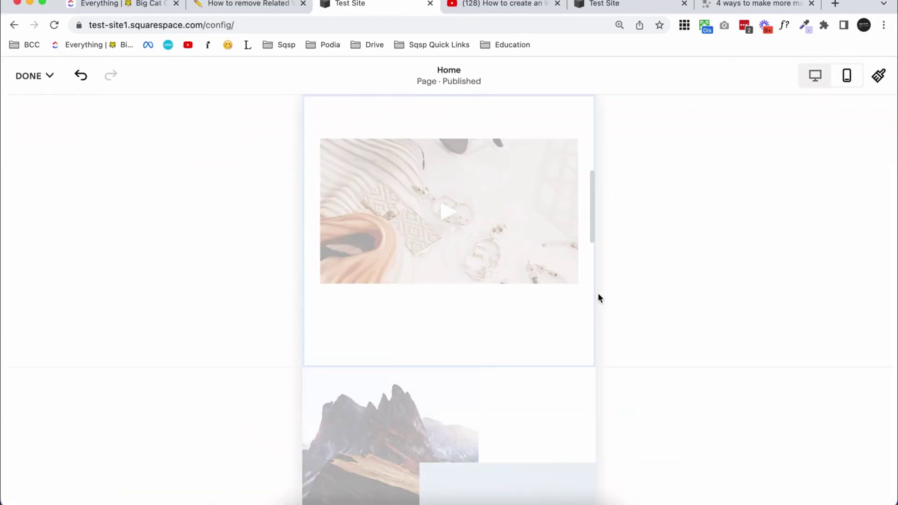
pyautogui.scroll(2, 566, 289)
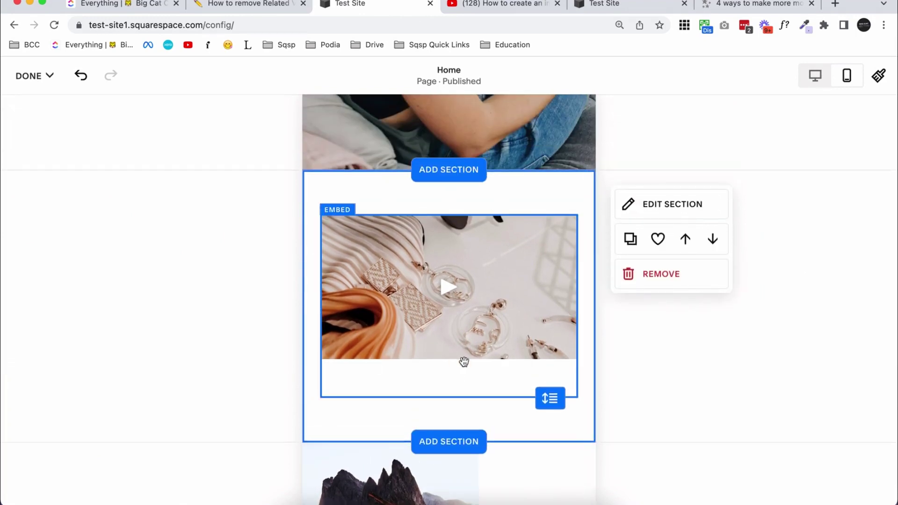
pyautogui.click(817, 76)
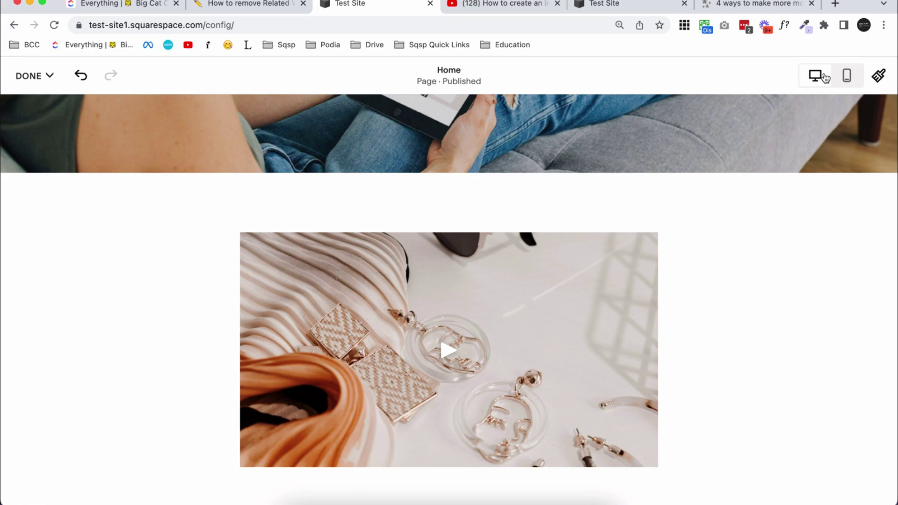
pyautogui.moveTo(842, 272)
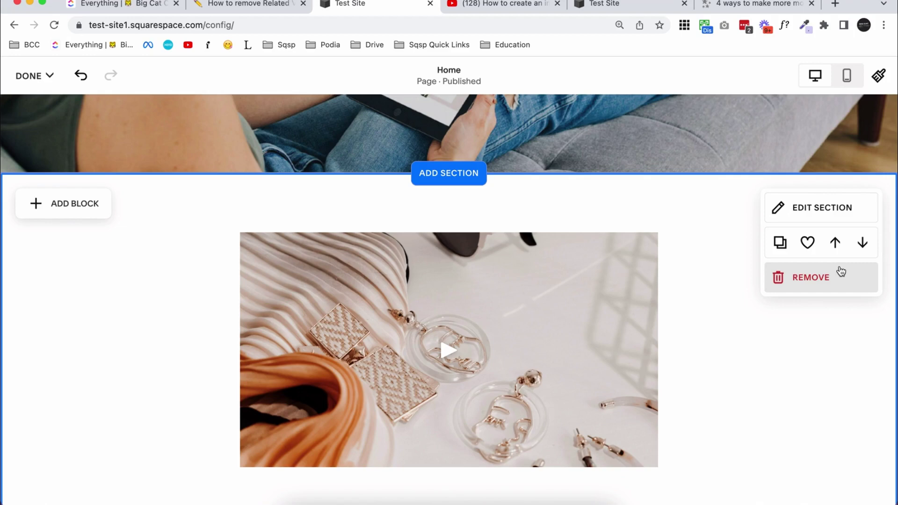
pyautogui.doubleClick(642, 264)
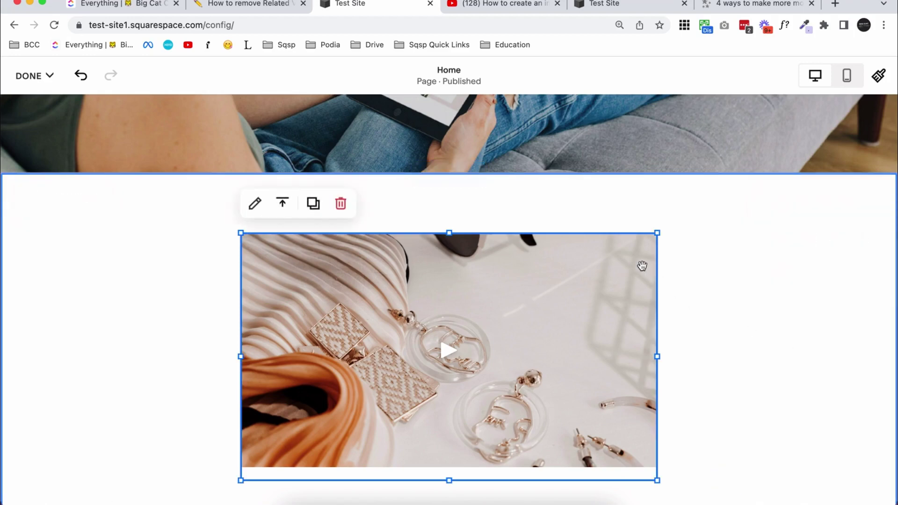
pyautogui.click(693, 301)
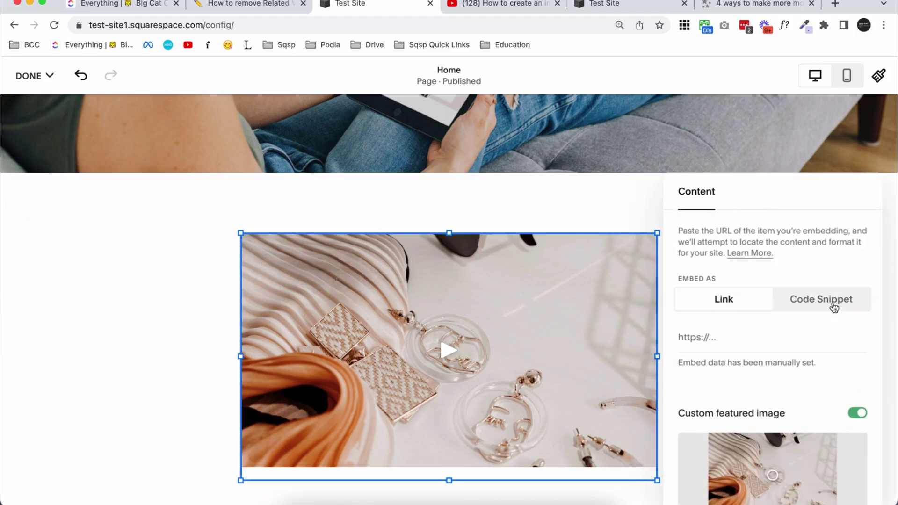
pyautogui.click(799, 296)
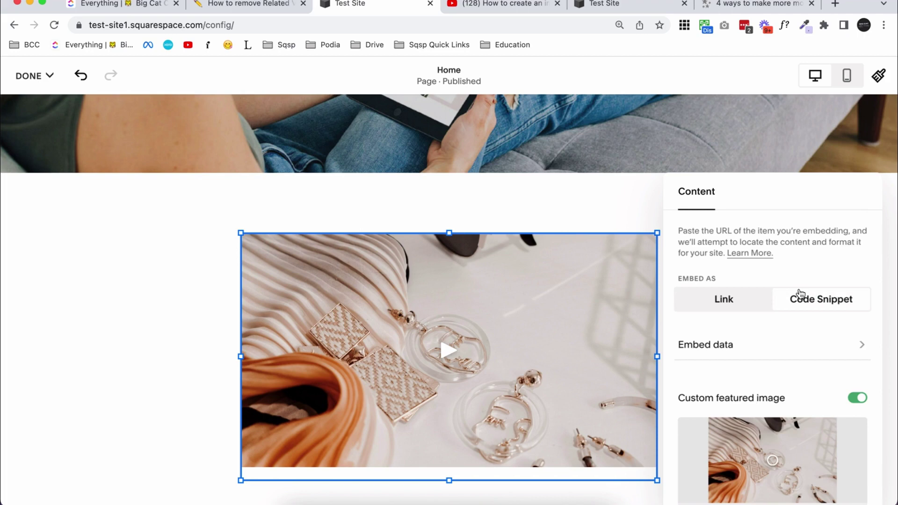
pyautogui.click(187, 299)
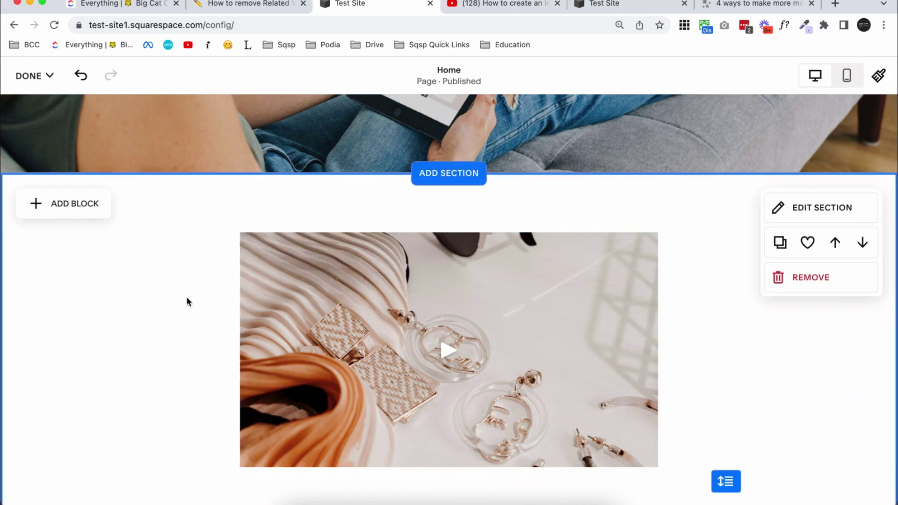